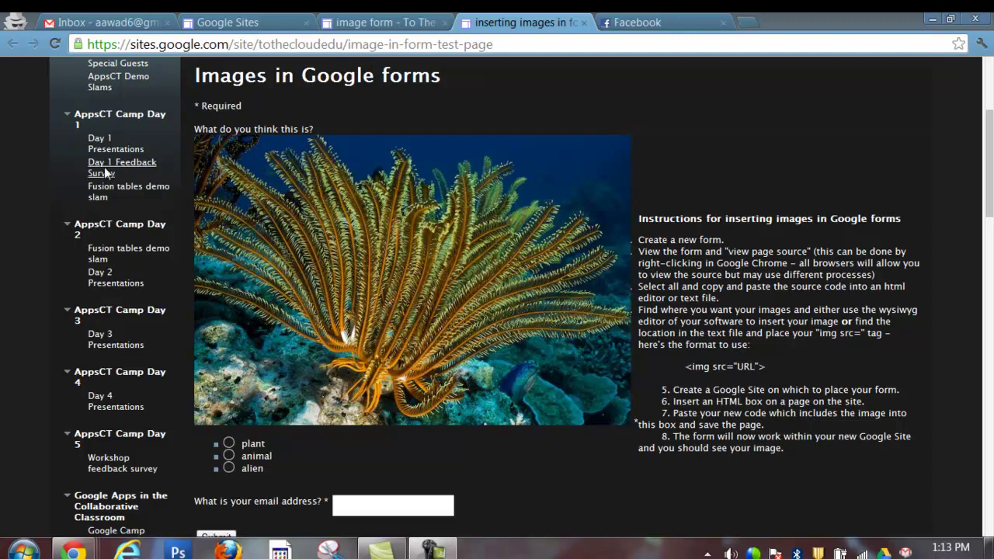
Step: Open the live 'Images in Google forms' form from the responses spreadsheet's Form menu
{"action": "mouse_move", "coordinate": [74, 550]}
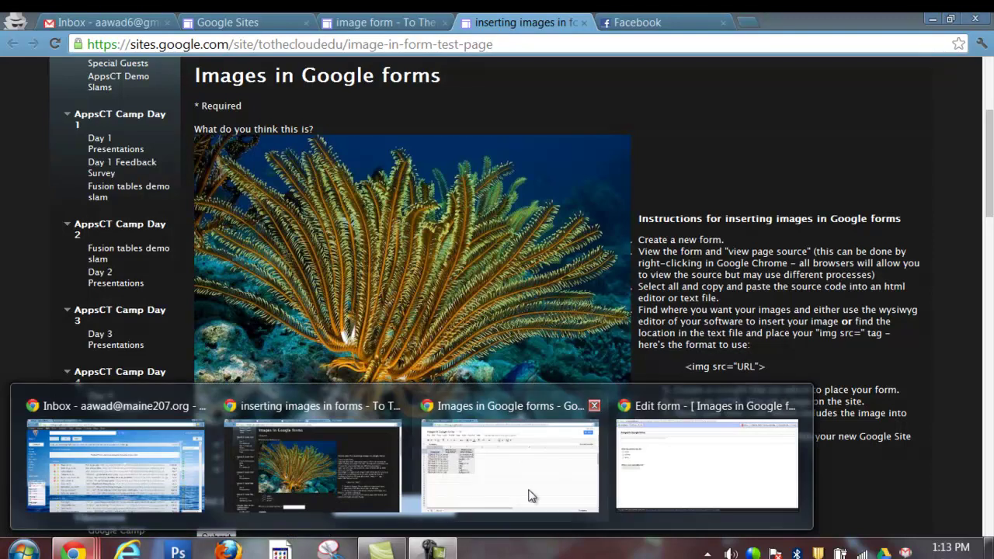
{"action": "left_click", "coordinate": [661, 469]}
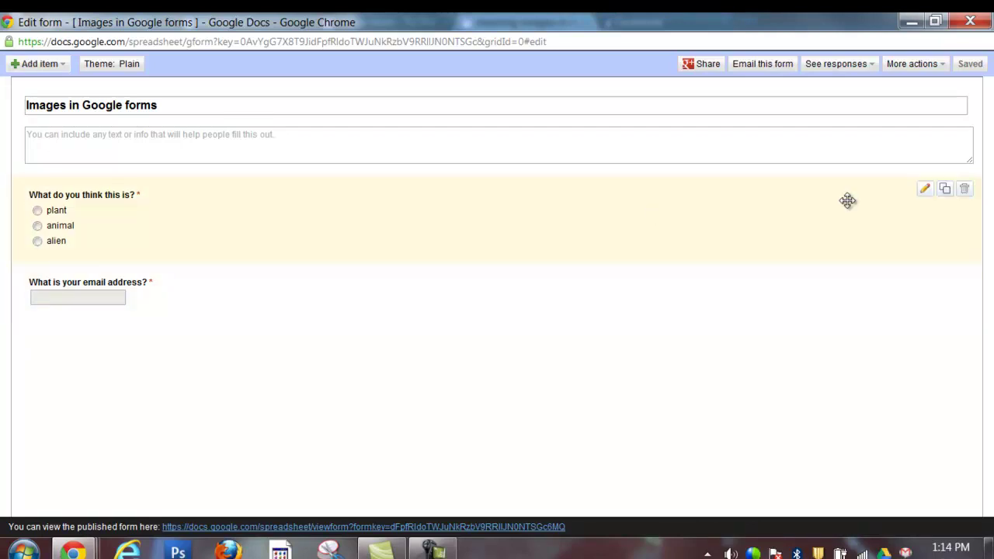
{"action": "left_click", "coordinate": [912, 22]}
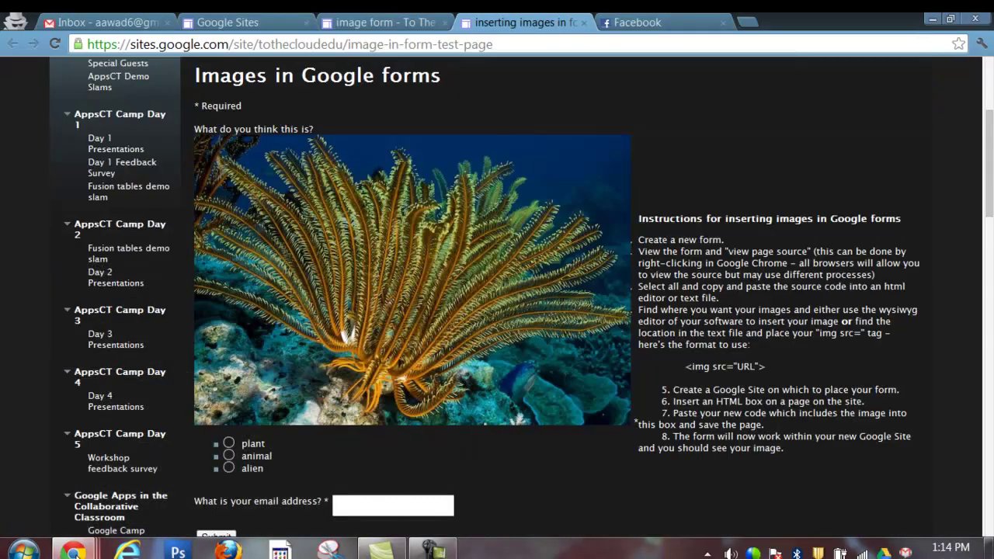
{"action": "mouse_move", "coordinate": [74, 550]}
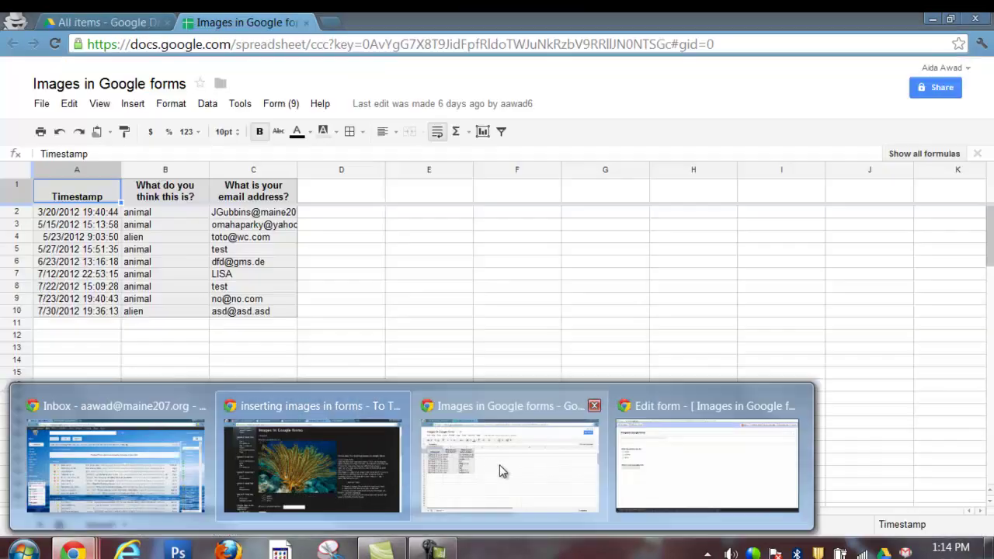
{"action": "left_click", "coordinate": [499, 464]}
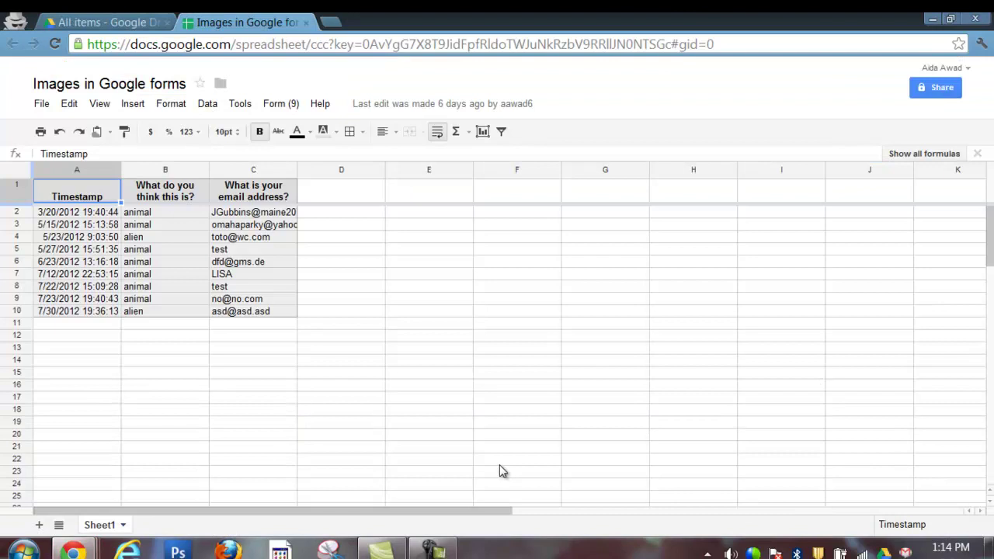
{"action": "left_click", "coordinate": [281, 106]}
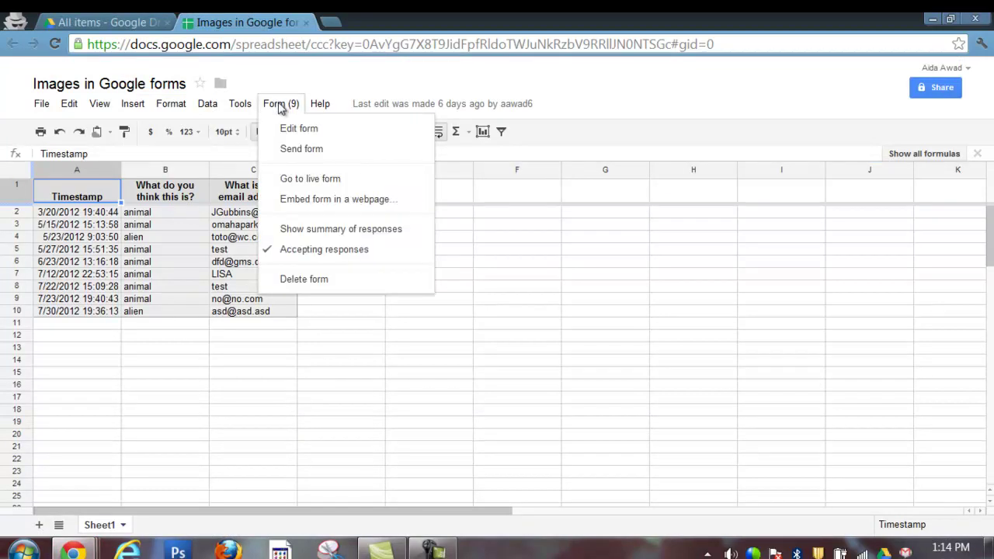
{"action": "left_click", "coordinate": [300, 184]}
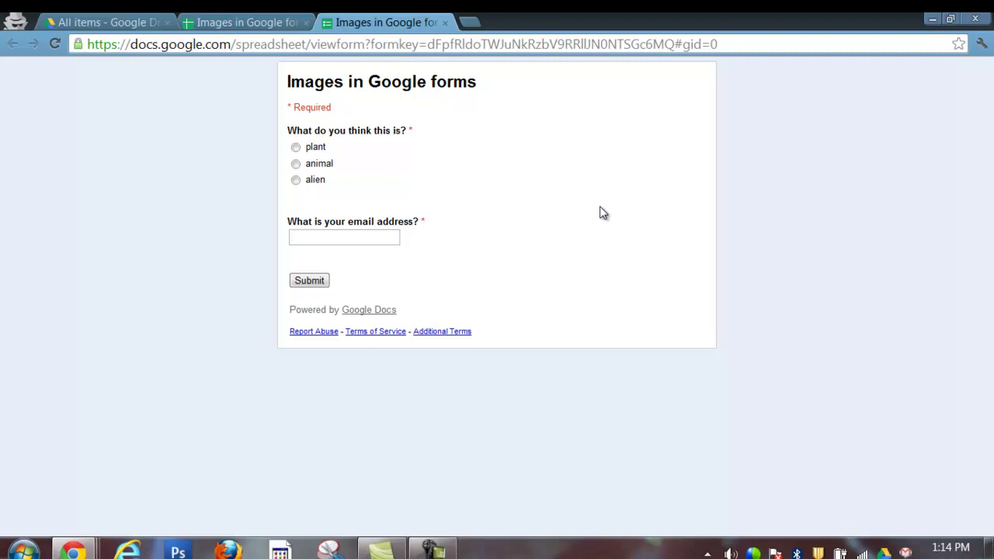
Step: Select all of the live form's page source, then return to the Sites window
{"action": "right_click", "coordinate": [599, 208]}
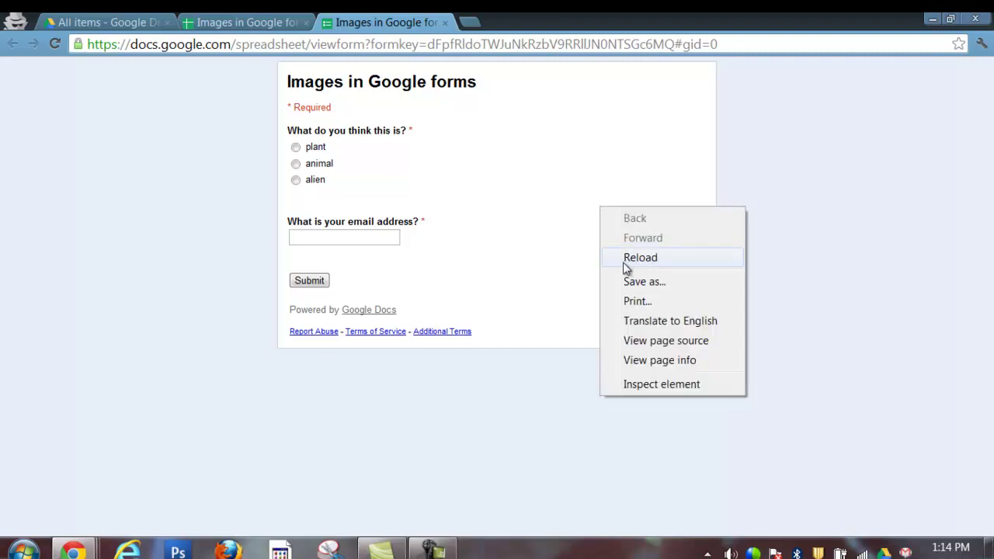
{"action": "left_click", "coordinate": [637, 343]}
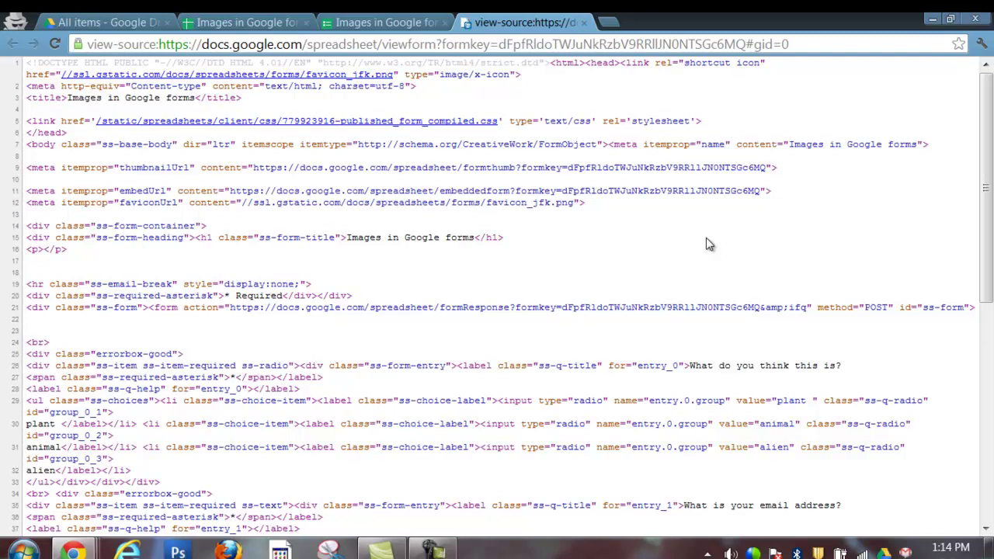
{"action": "key", "text": "ctrl+a"}
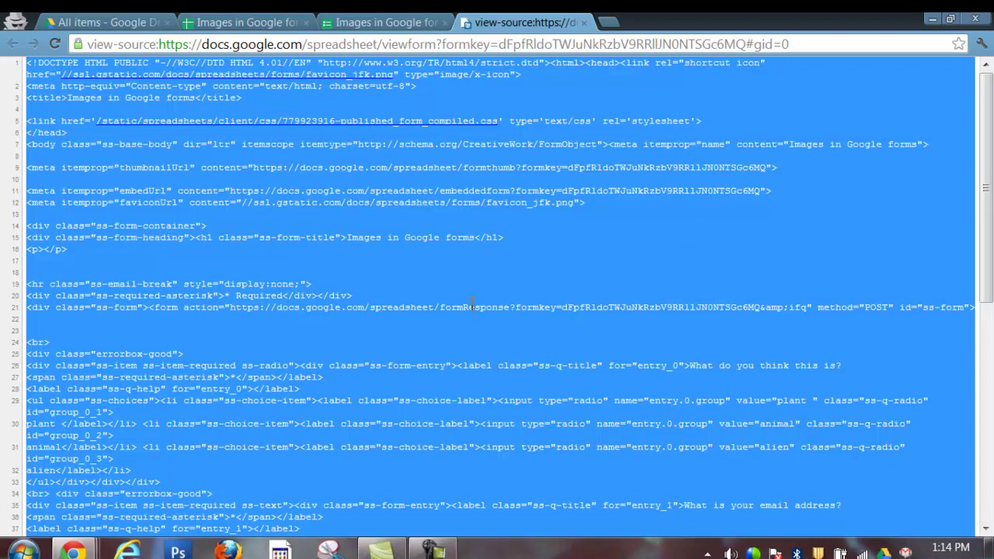
{"action": "mouse_move", "coordinate": [92, 551]}
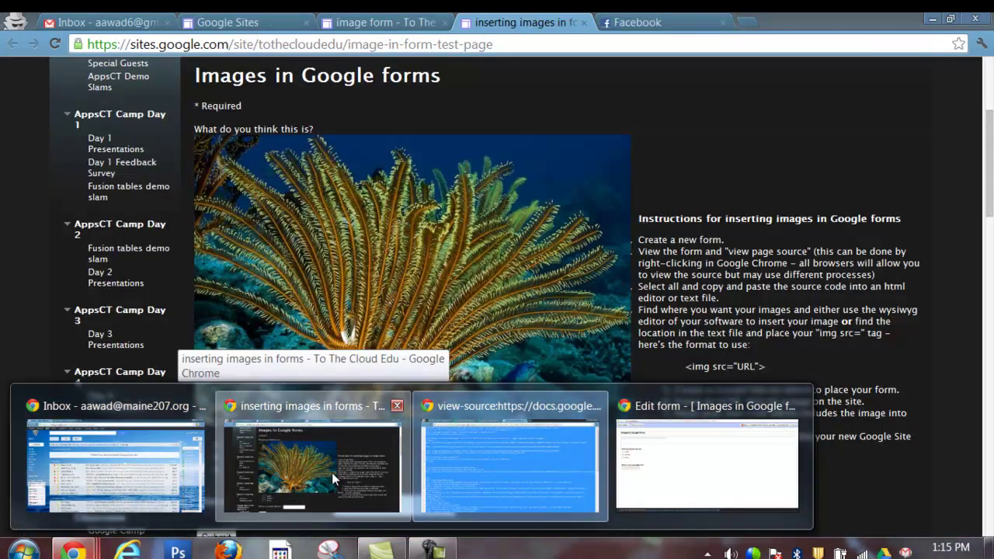
{"action": "left_click", "coordinate": [331, 473]}
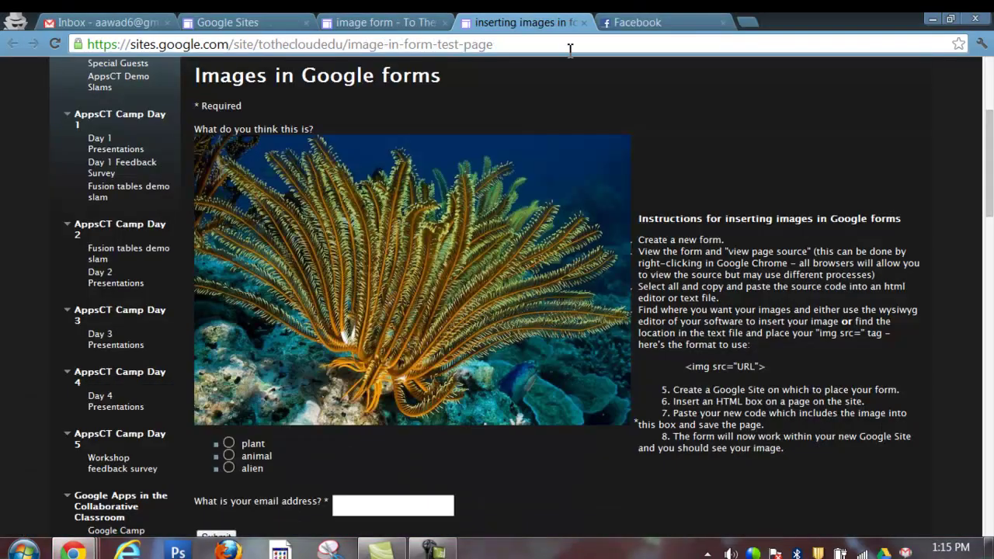
Step: Insert an empty HTML Box on the 'image form' page being edited
{"action": "left_click", "coordinate": [400, 22]}
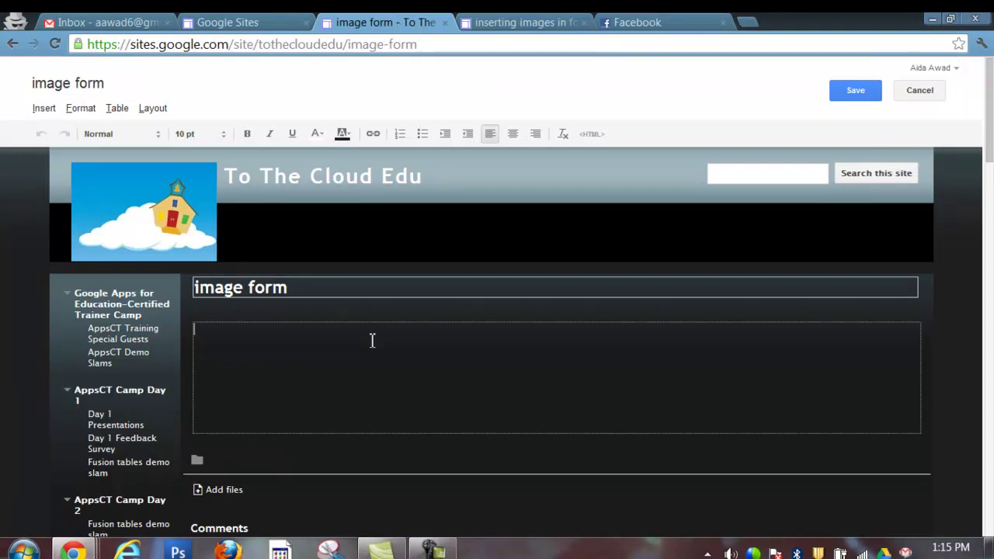
{"action": "left_click", "coordinate": [45, 109]}
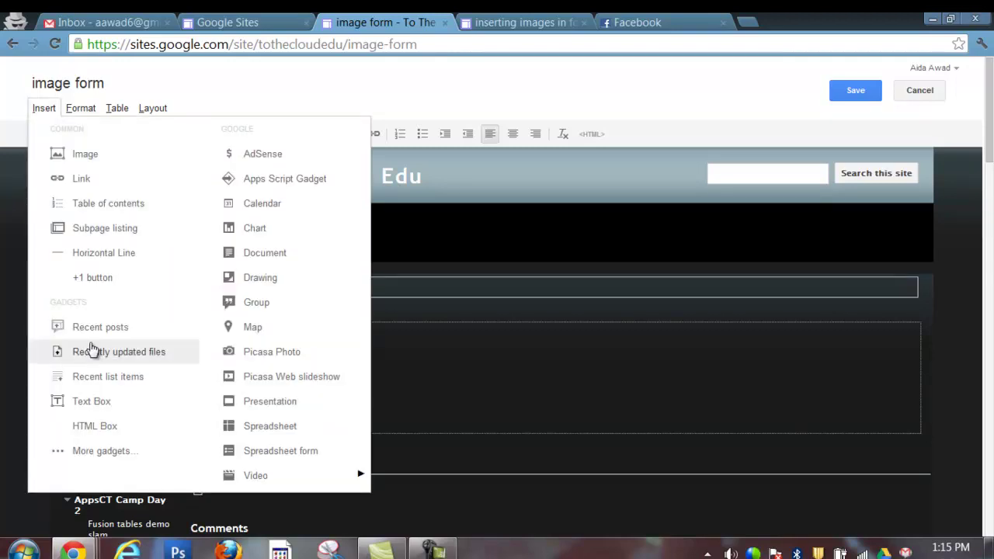
{"action": "left_click", "coordinate": [92, 427]}
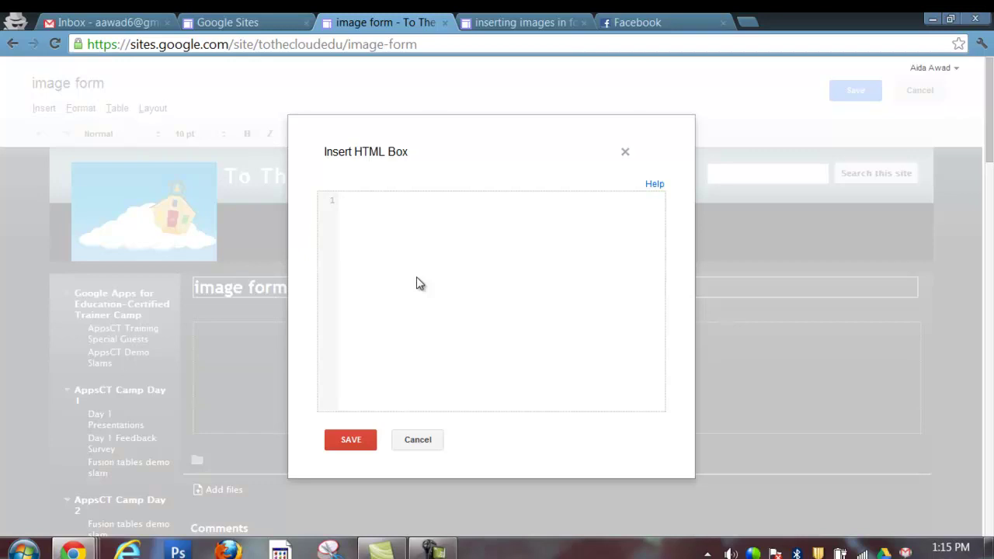
Step: Paste the live form's HTML source into the HTML box
{"action": "key", "text": "ctrl+v"}
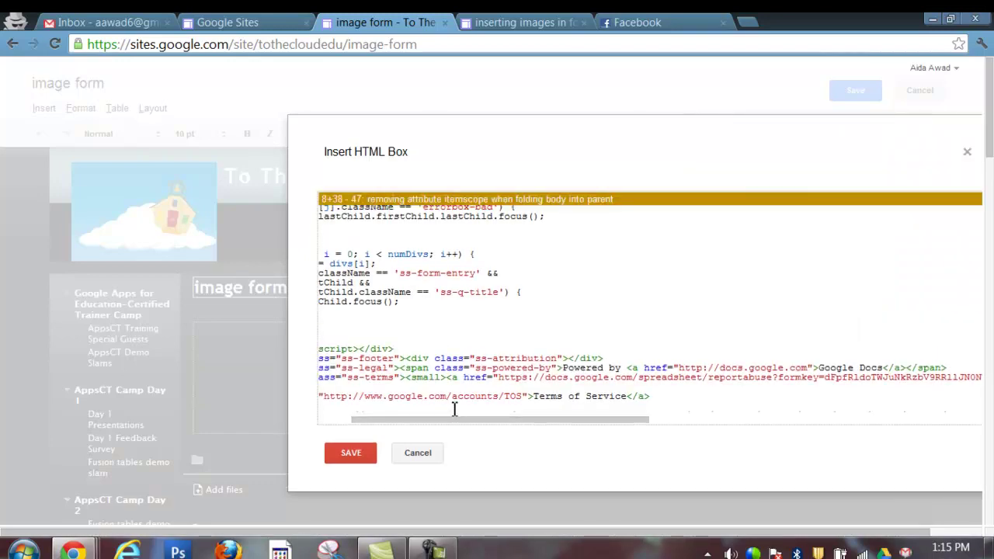
{"action": "left_click_drag", "start_coordinate": [466, 420], "coordinate": [426, 427]}
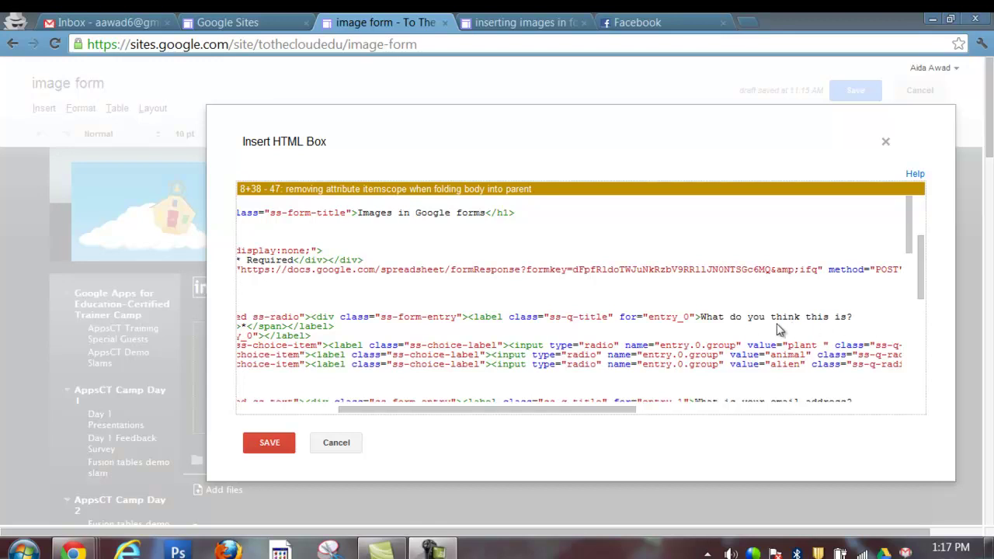
{"action": "left_click_drag", "start_coordinate": [608, 418], "coordinate": [497, 413]}
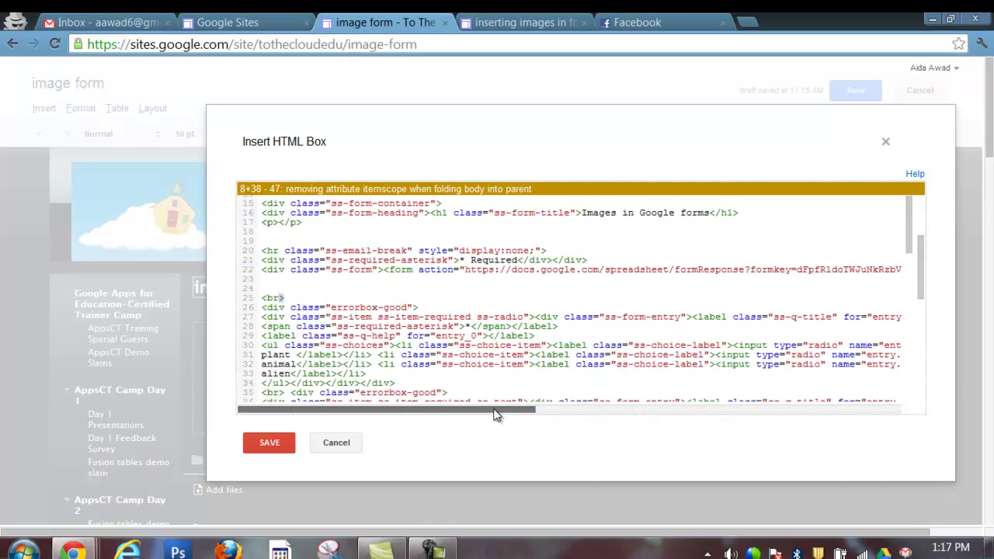
Step: Add blank lines after the first question's </label> and start an <img src=" tag
{"action": "left_click", "coordinate": [593, 327]}
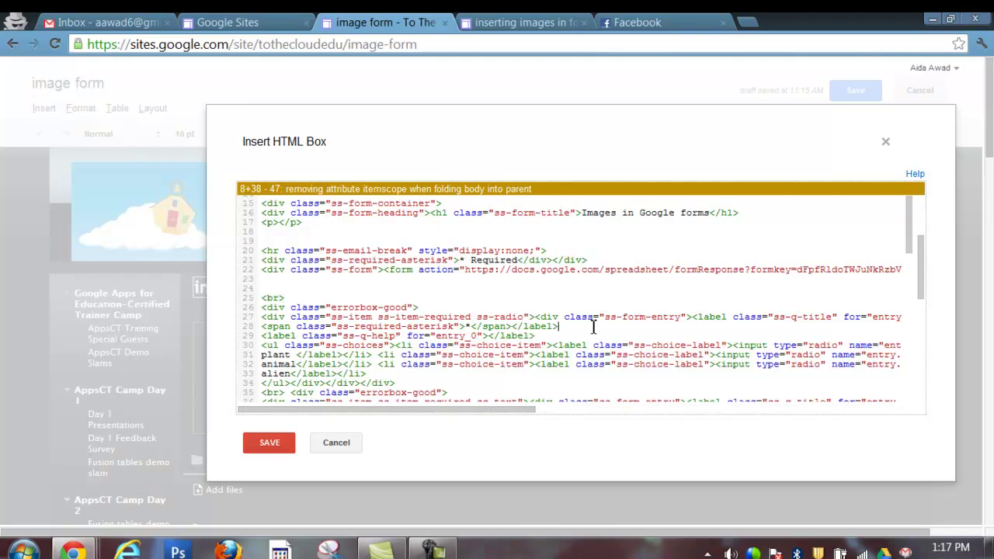
{"action": "key", "text": "Return"}
{"action": "key", "text": "Return"}
{"action": "key", "text": "Return"}
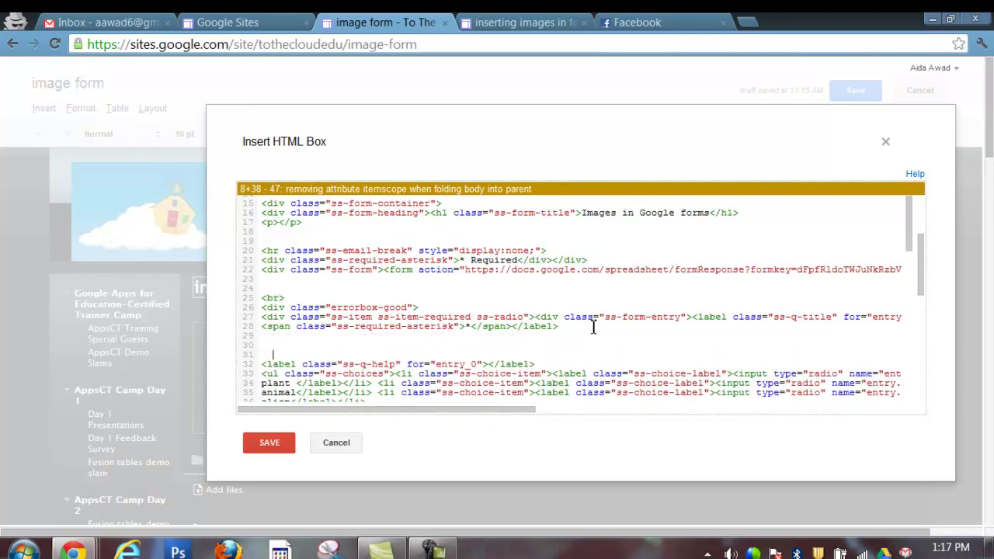
{"action": "key", "text": "Up"}
{"action": "type", "text": "<img src=\""}
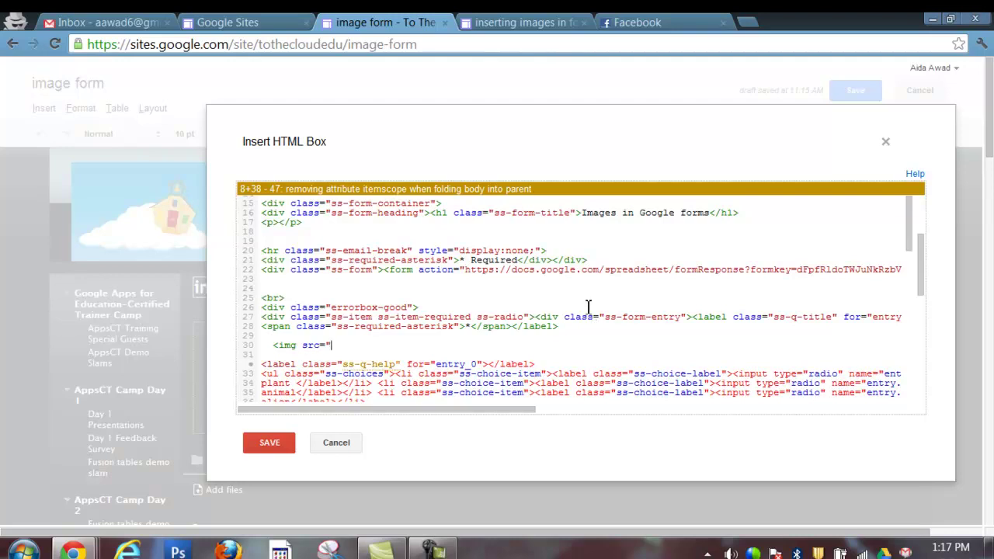
Step: Copy the image URL of the crinoid photo on the example page
{"action": "left_click", "coordinate": [528, 22]}
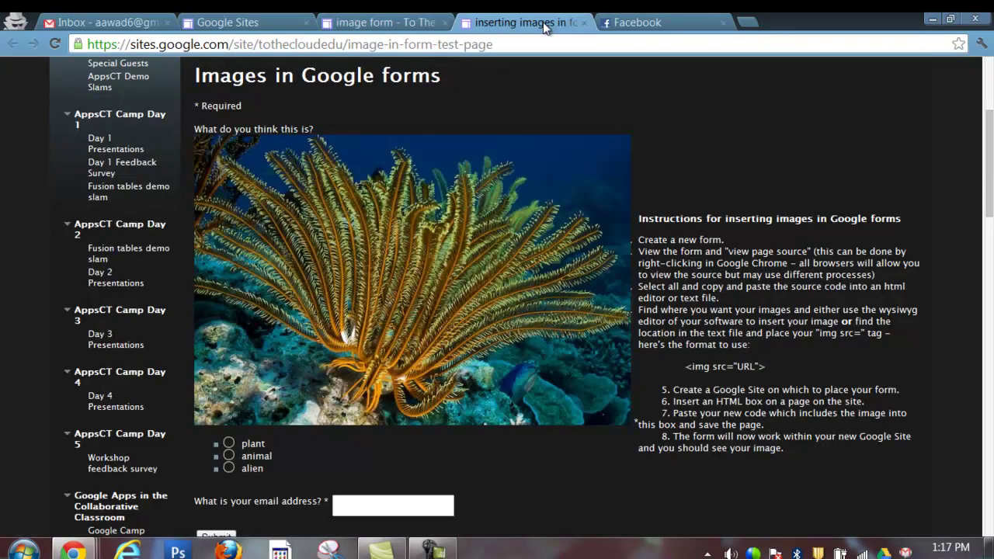
{"action": "right_click", "coordinate": [466, 267]}
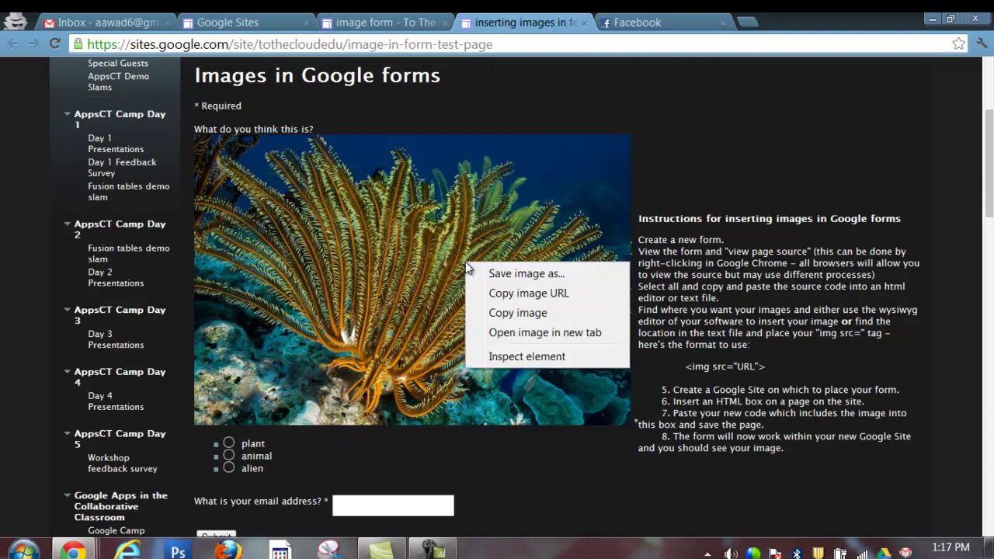
{"action": "left_click", "coordinate": [494, 295]}
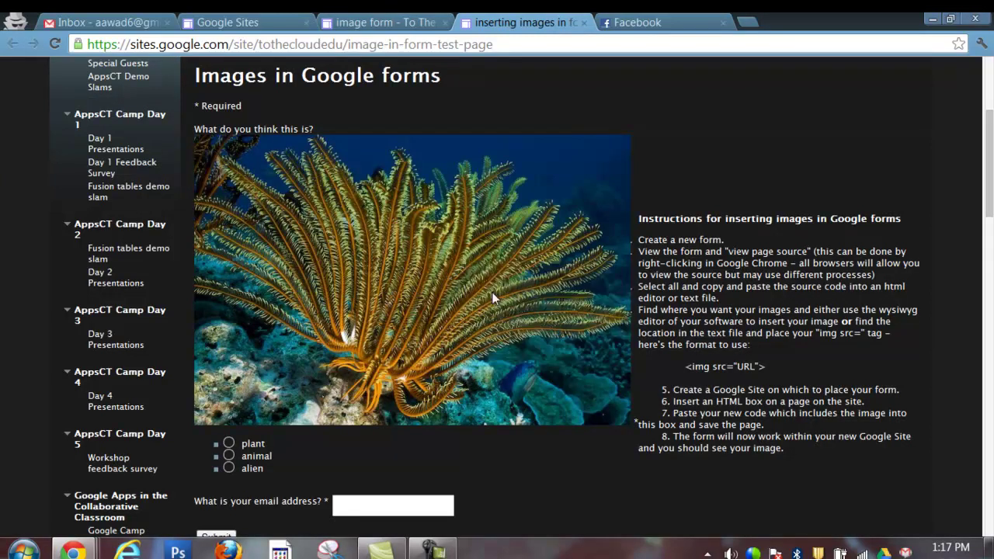
Step: Complete the img tag with the crinoid farms.jpg URL and ">, then save the HTML box
{"action": "left_click", "coordinate": [383, 23]}
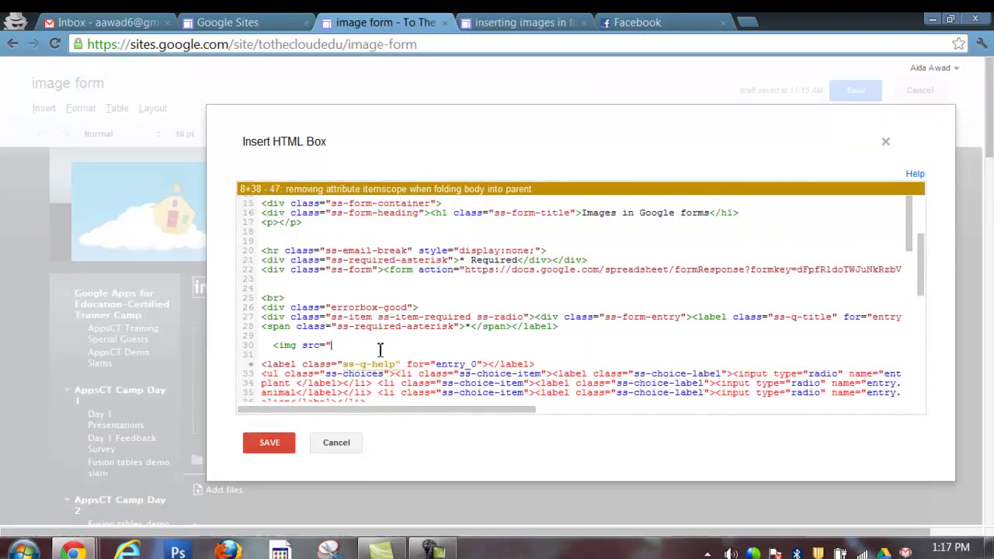
{"action": "key", "text": "ctrl+v"}
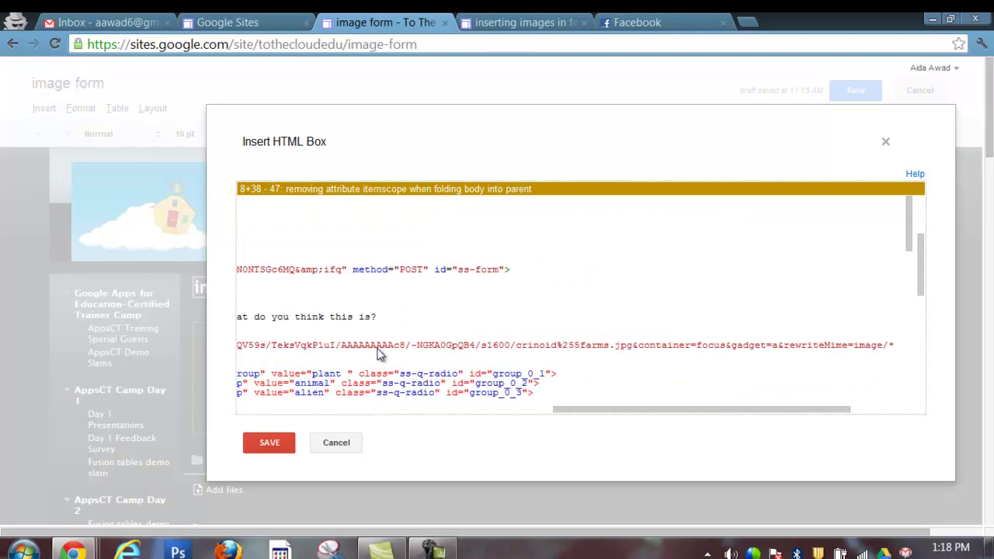
{"action": "type", "text": "\""}
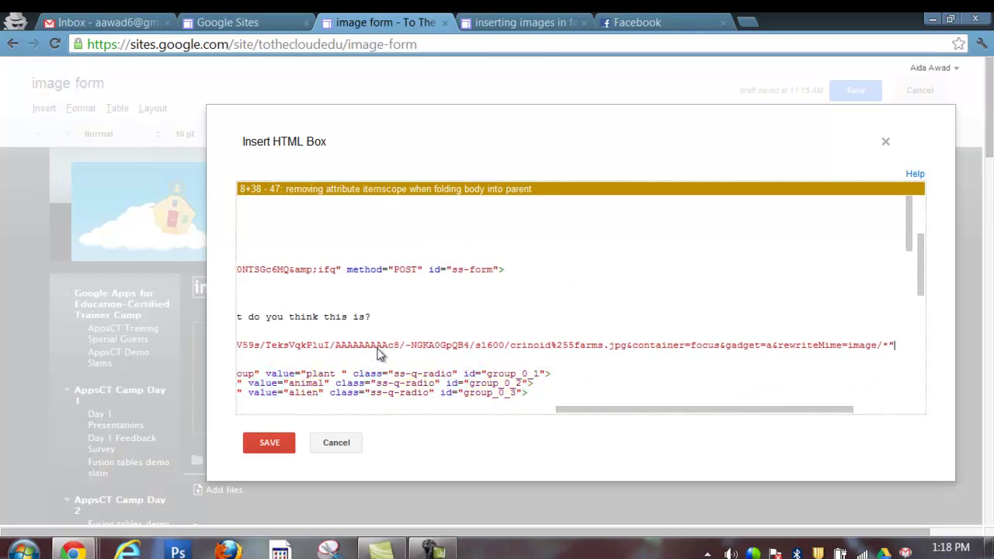
{"action": "type", "text": ">"}
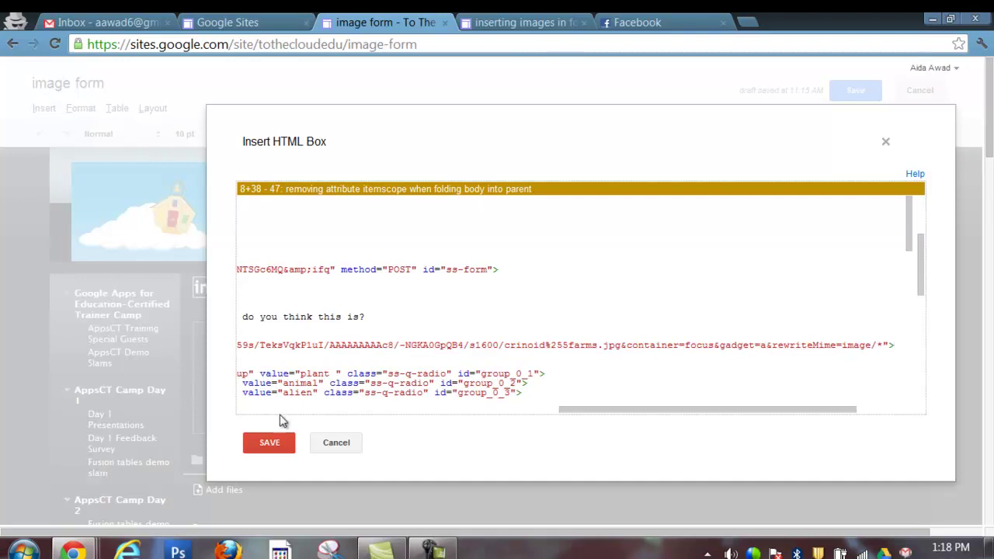
{"action": "left_click", "coordinate": [269, 442]}
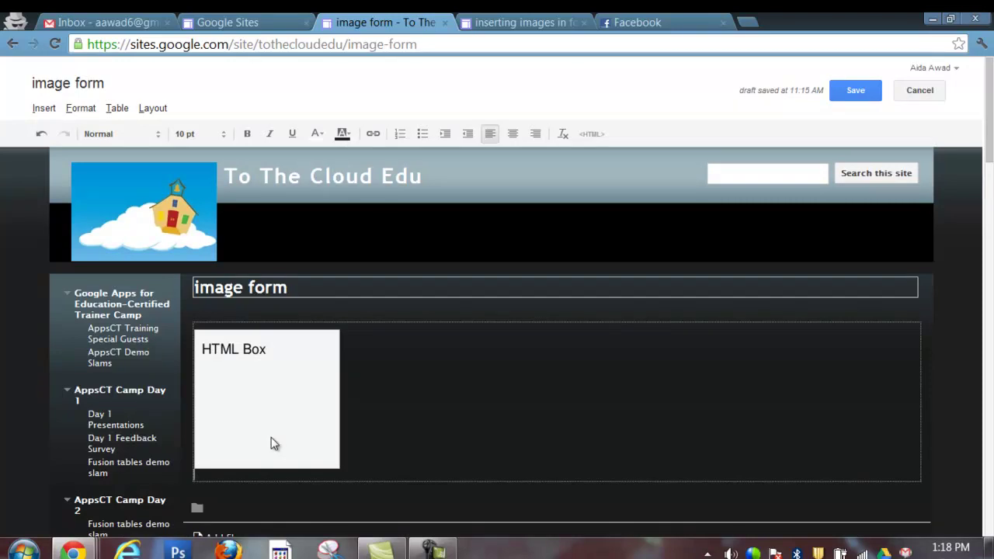
Step: Save the 'image form' page and scroll to check the crinoid photo above the first question
{"action": "left_click", "coordinate": [869, 93]}
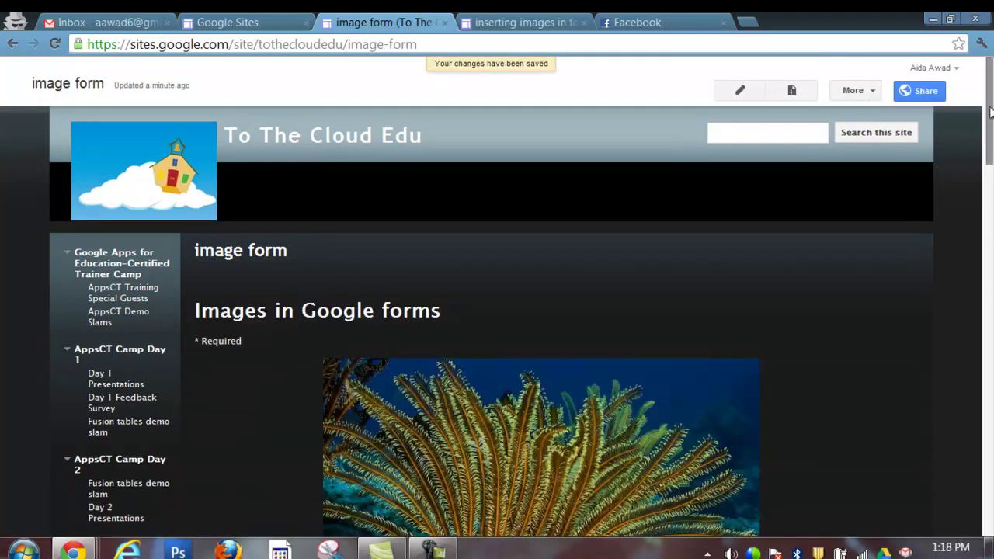
{"action": "left_click_drag", "start_coordinate": [990, 113], "coordinate": [990, 140]}
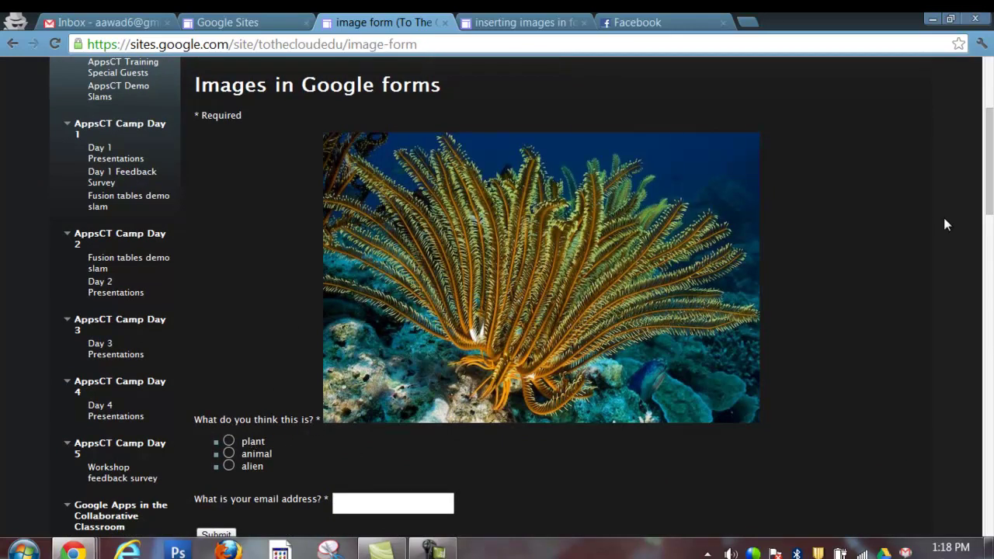
{"action": "left_click_drag", "start_coordinate": [991, 194], "coordinate": [993, 218]}
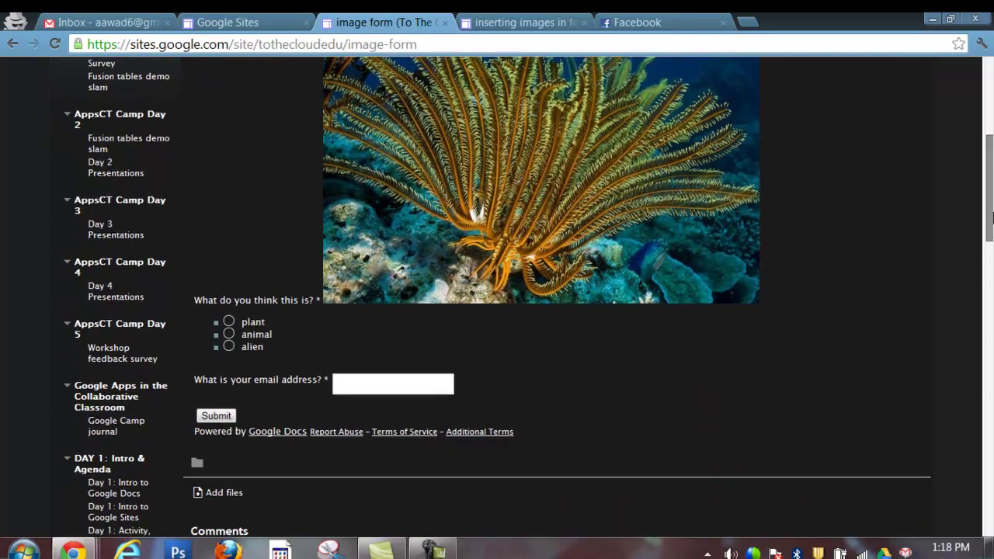